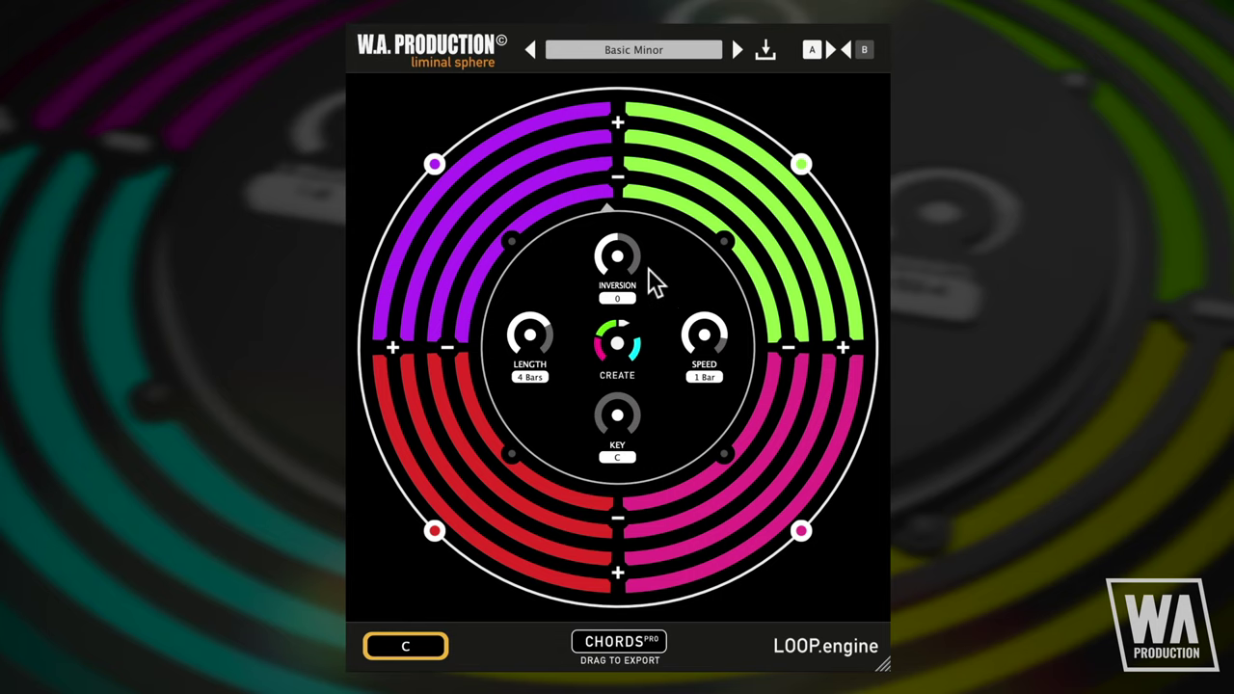
# Check the green, pink, red and purple segments' chords, then close the chord editor.
pyautogui.click(721, 243)
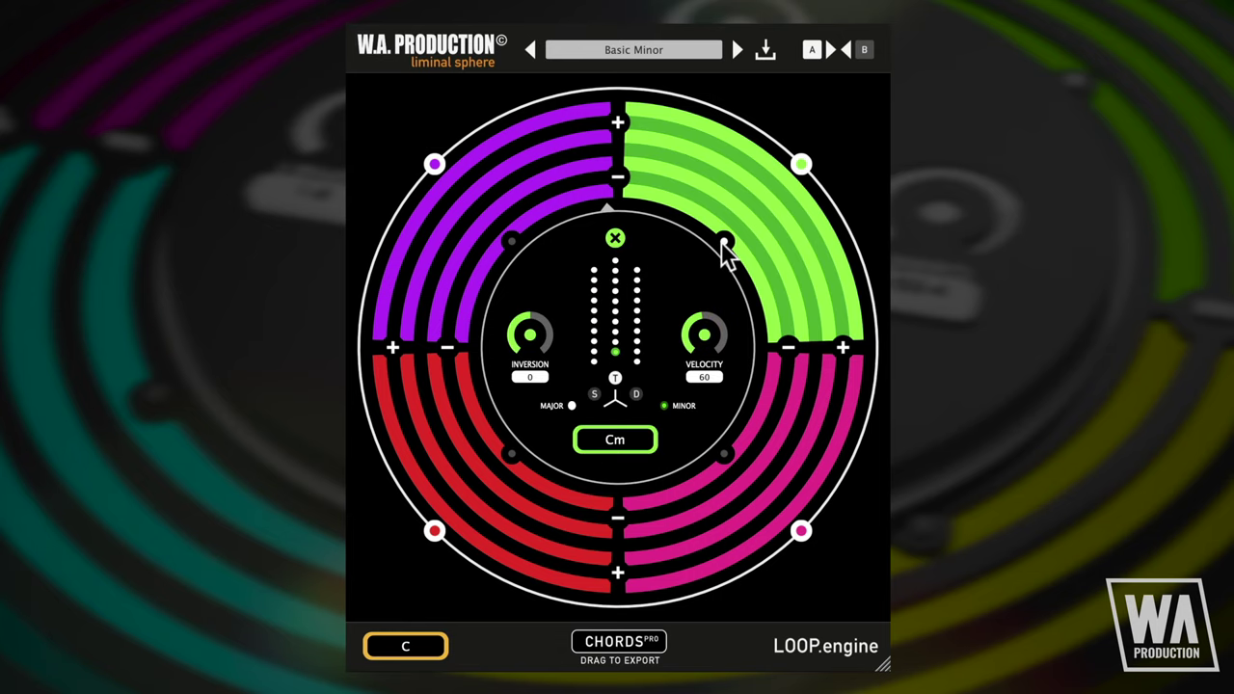
pyautogui.click(724, 452)
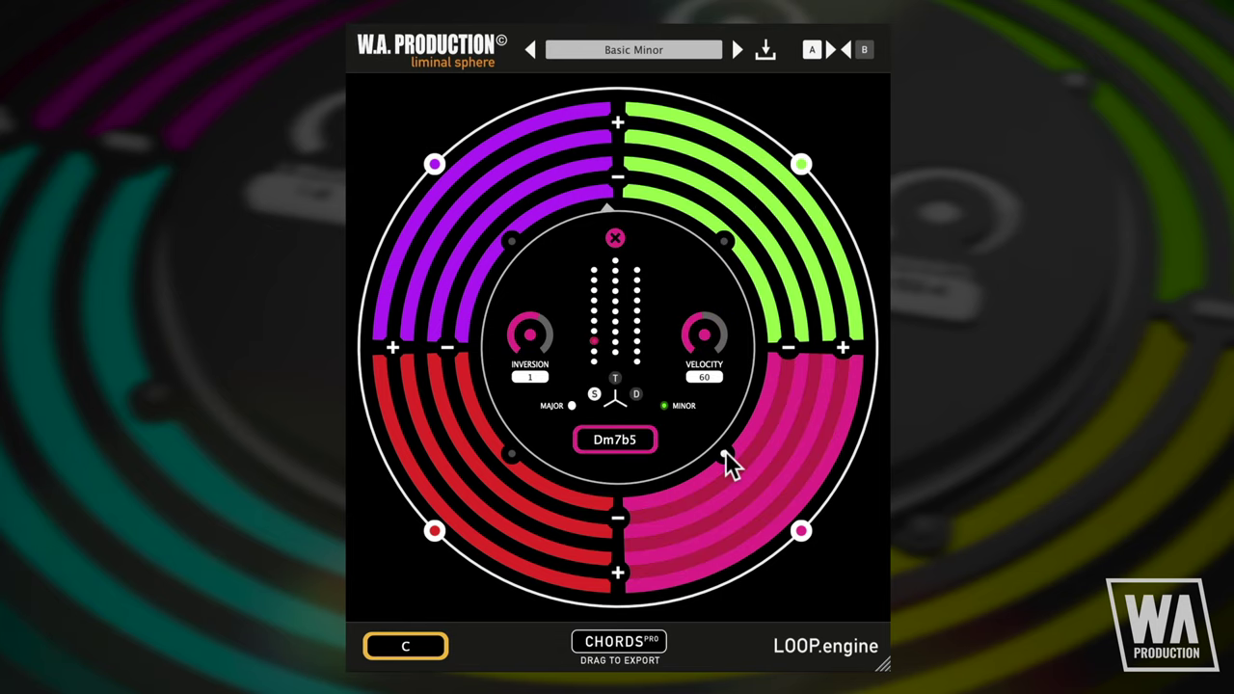
pyautogui.click(511, 452)
pyautogui.click(509, 241)
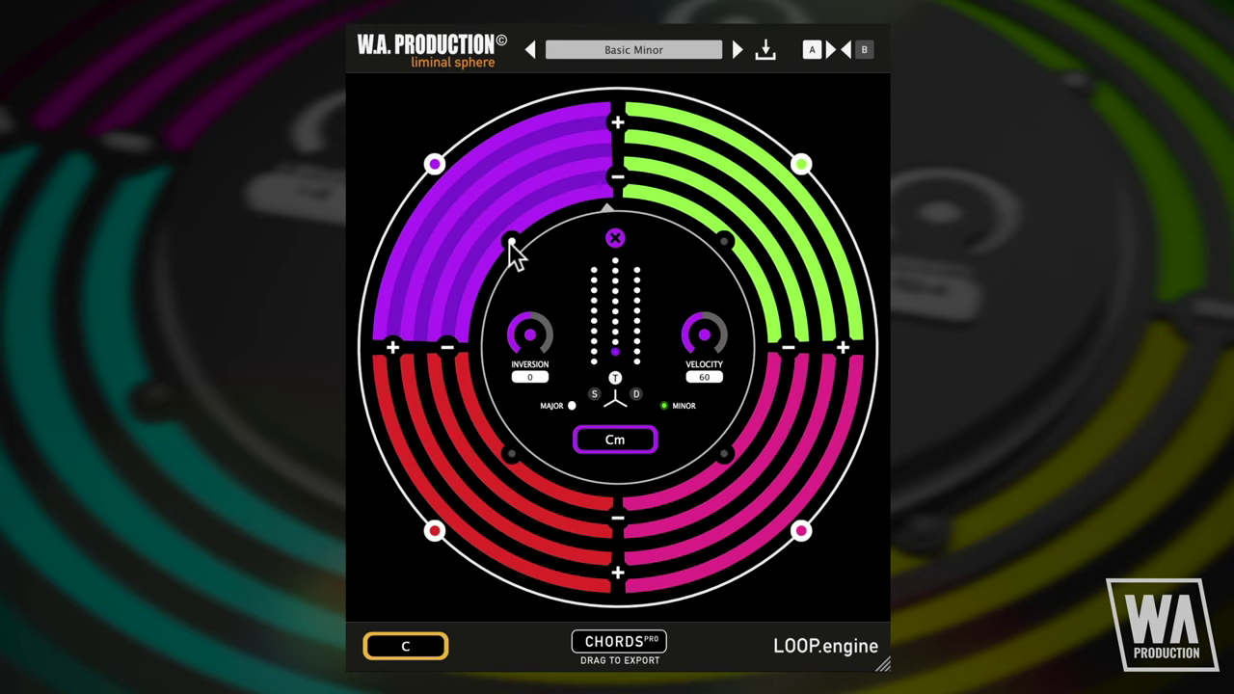
pyautogui.click(615, 239)
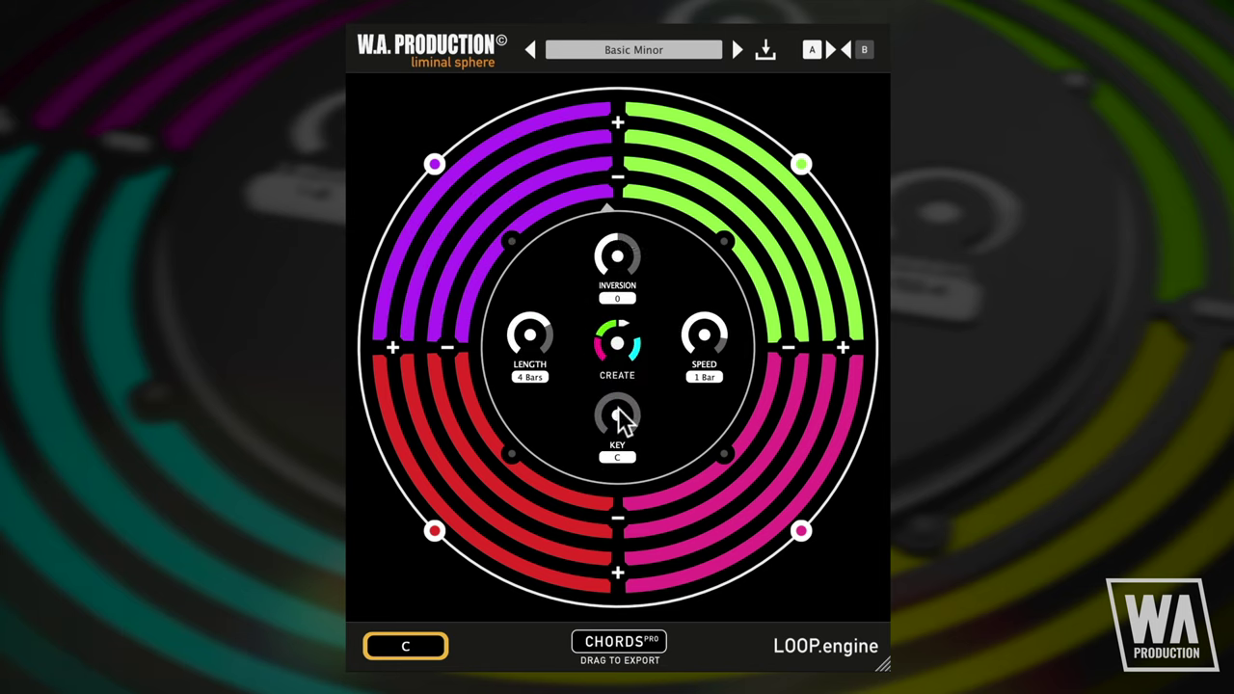
# Set the playback speed to 1/2 and transpose the key from C to E.
pyautogui.moveTo(697, 358)
pyautogui.mouseDown()
pyautogui.moveTo(710, 353)
pyautogui.moveTo(703, 375)
pyautogui.mouseUp()
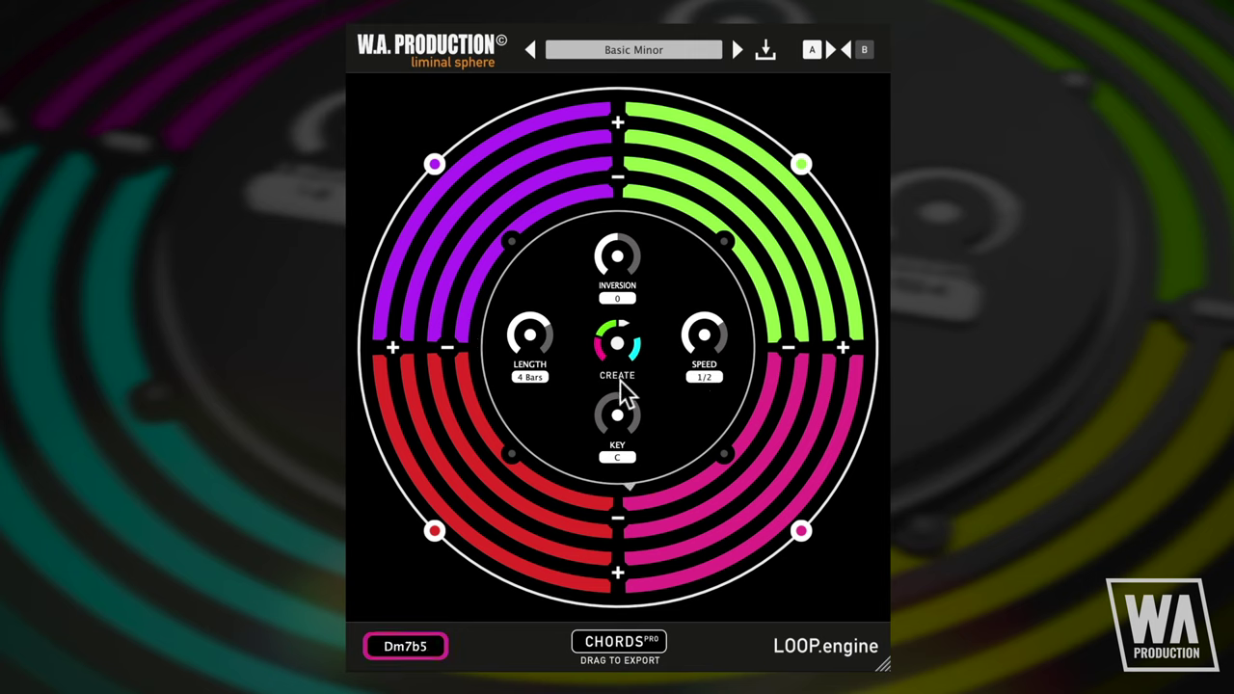
pyautogui.moveTo(620, 406); pyautogui.dragTo(622, 376)
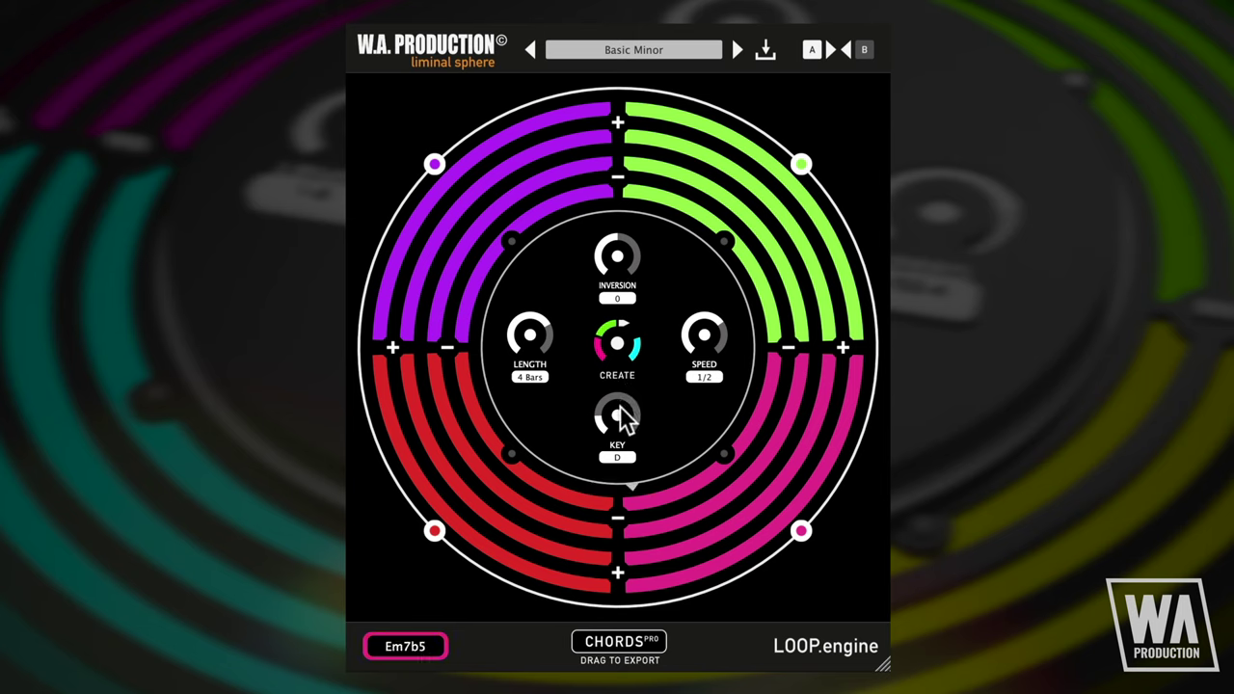
pyautogui.moveTo(622, 412); pyautogui.dragTo(626, 376)
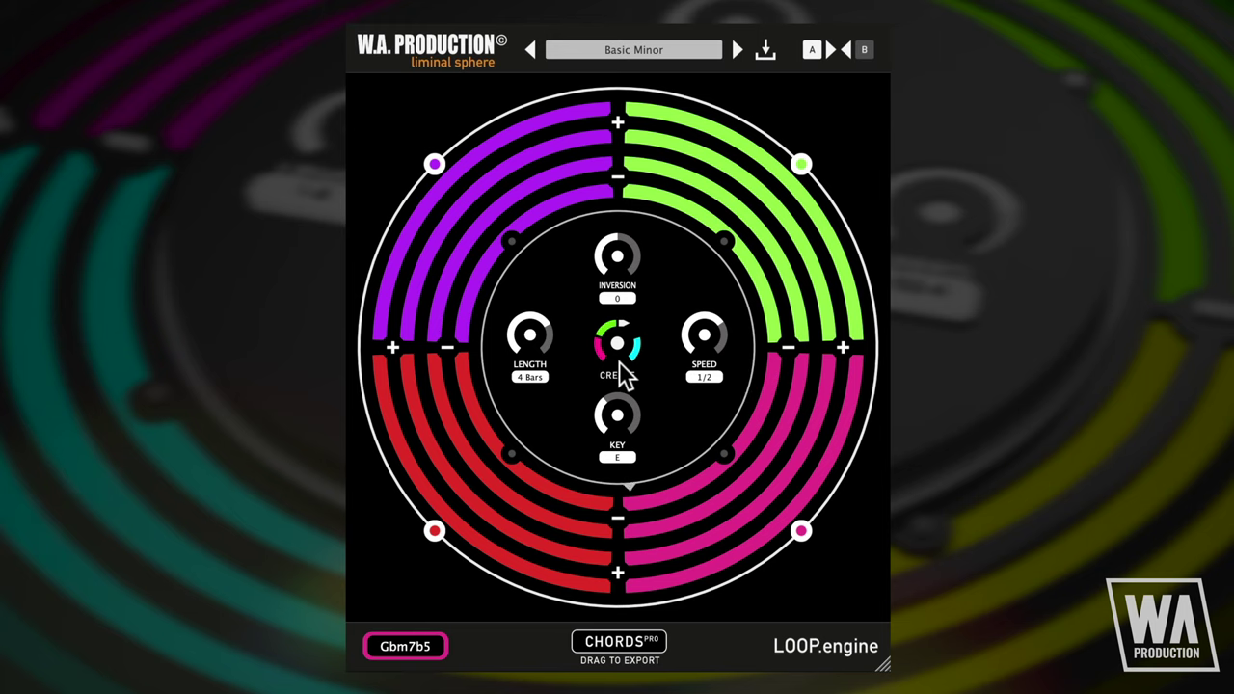
# Try the Length and Inversion knobs, then reset them to 4 Bars and 0.
pyautogui.moveTo(536, 337); pyautogui.dragTo(536, 422)
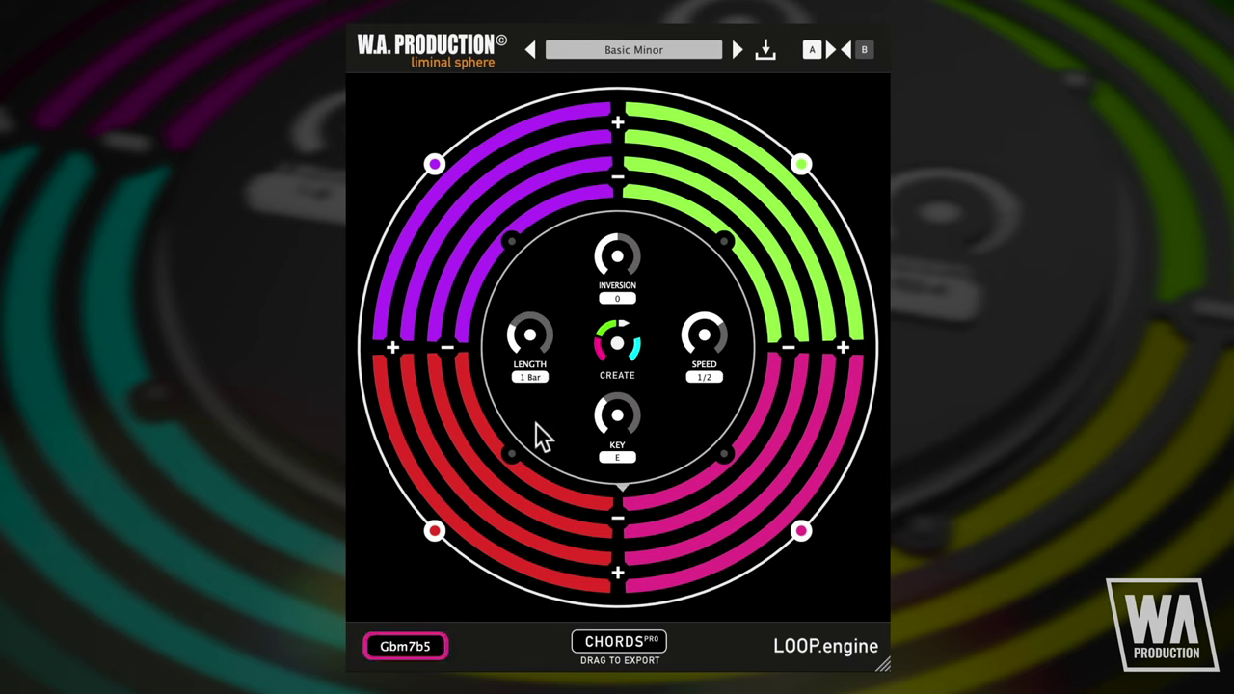
pyautogui.moveTo(536, 382); pyautogui.dragTo(532, 323)
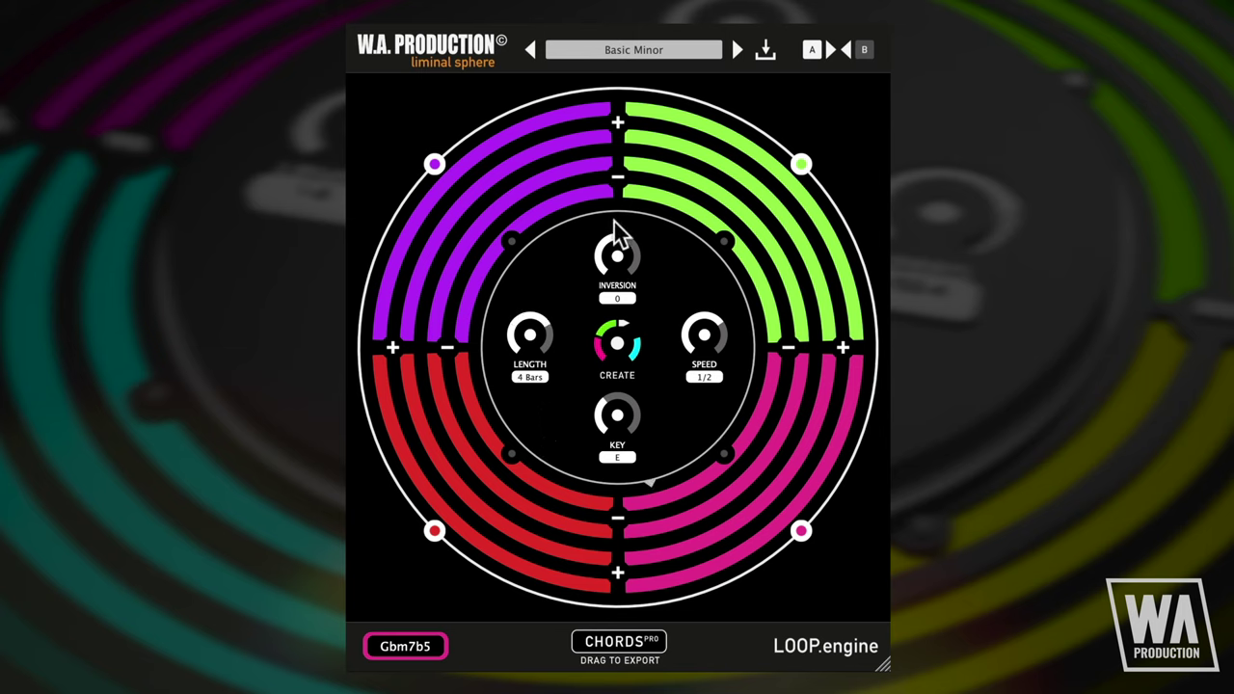
pyautogui.moveTo(606, 254); pyautogui.dragTo(618, 311)
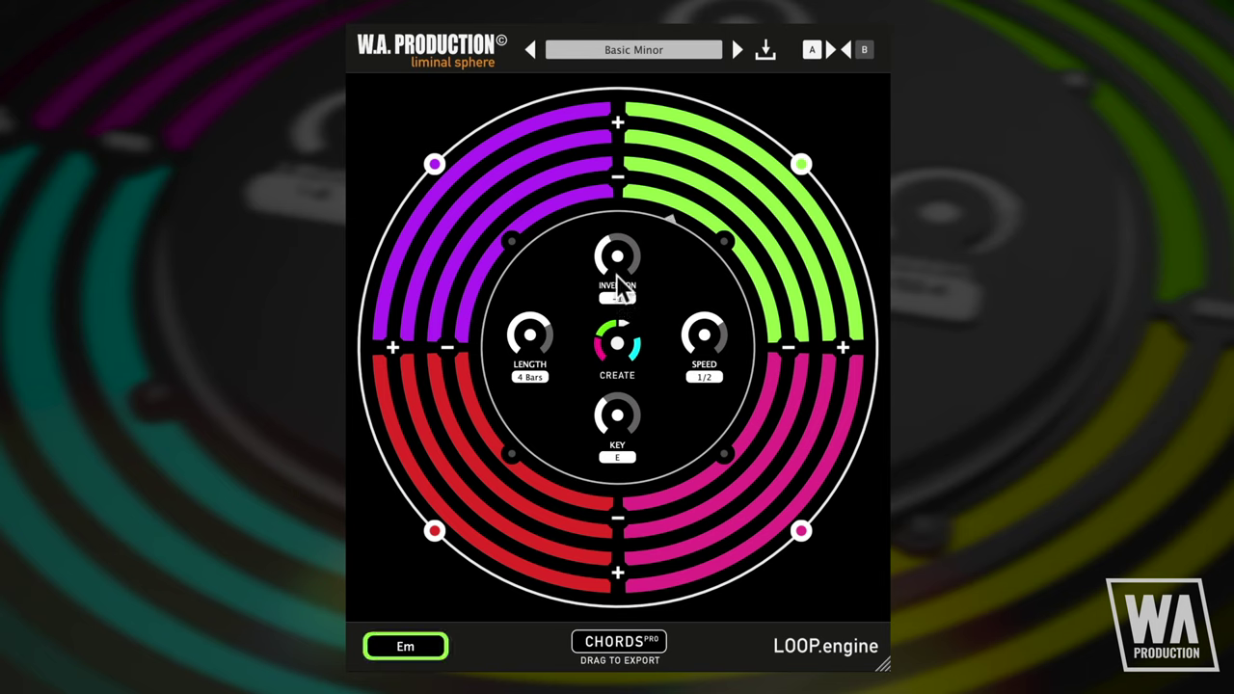
pyautogui.moveTo(617, 279); pyautogui.dragTo(622, 275)
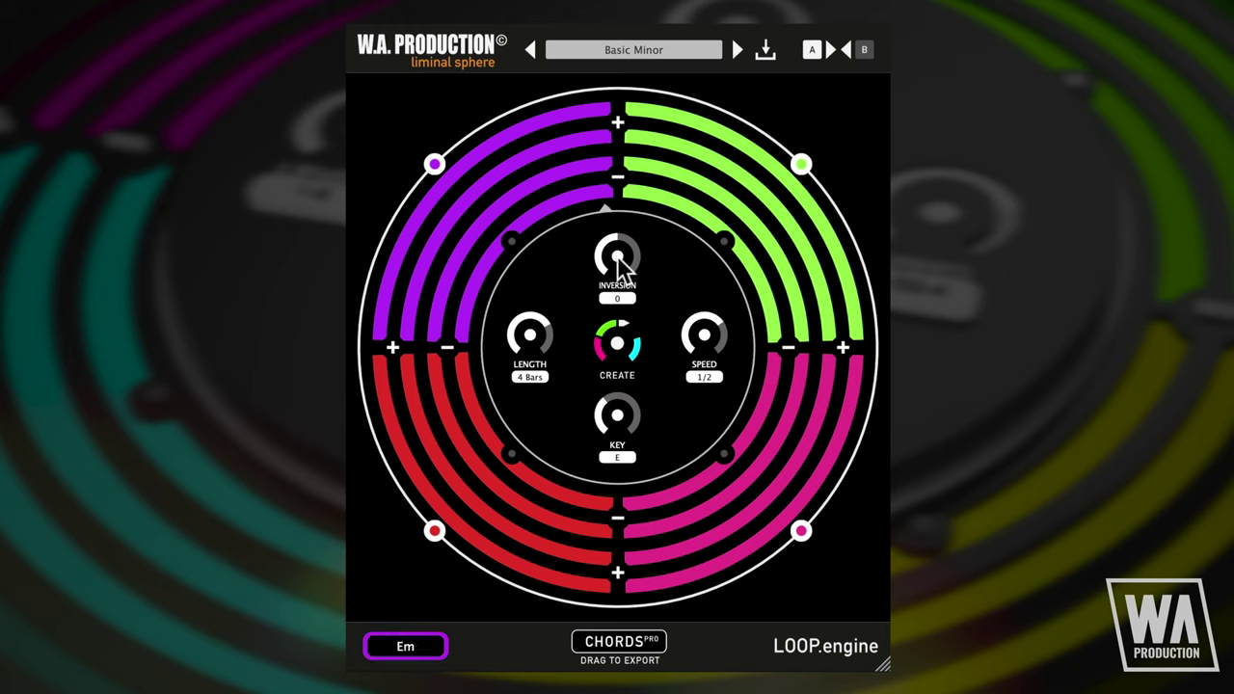
# Add four chord segments around the ring, giving eight coloured segments.
pyautogui.click(393, 347)
pyautogui.click(748, 528)
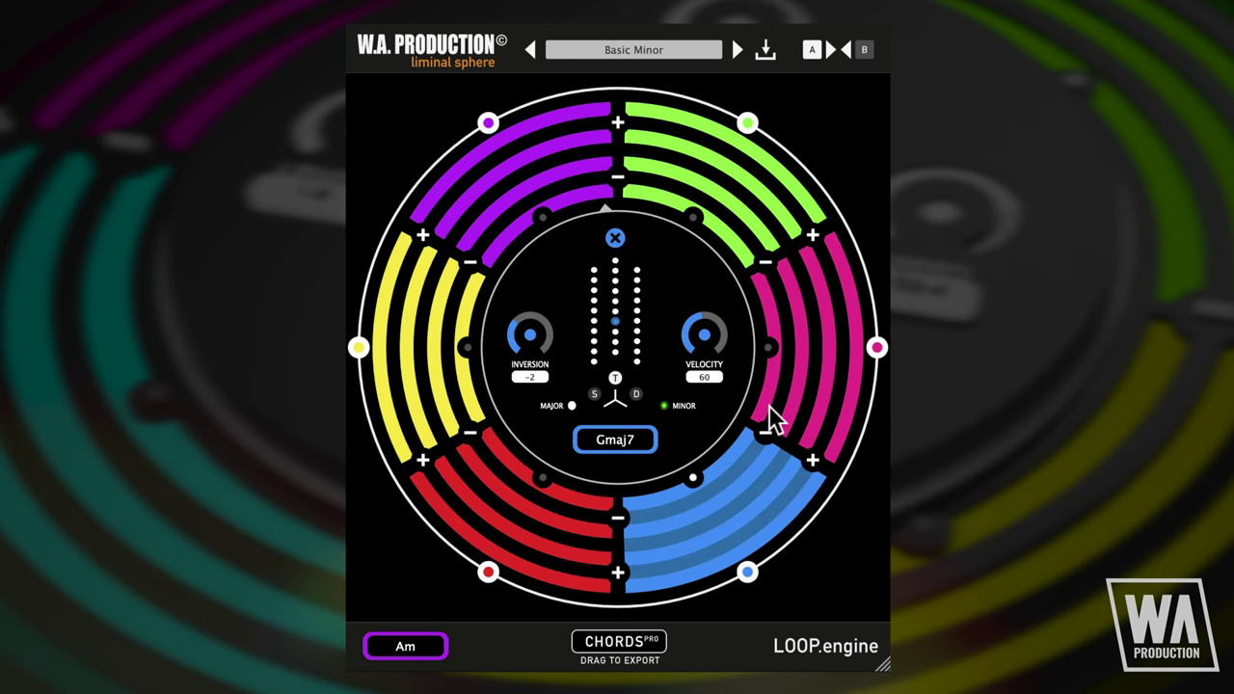
pyautogui.click(812, 256)
pyautogui.click(442, 207)
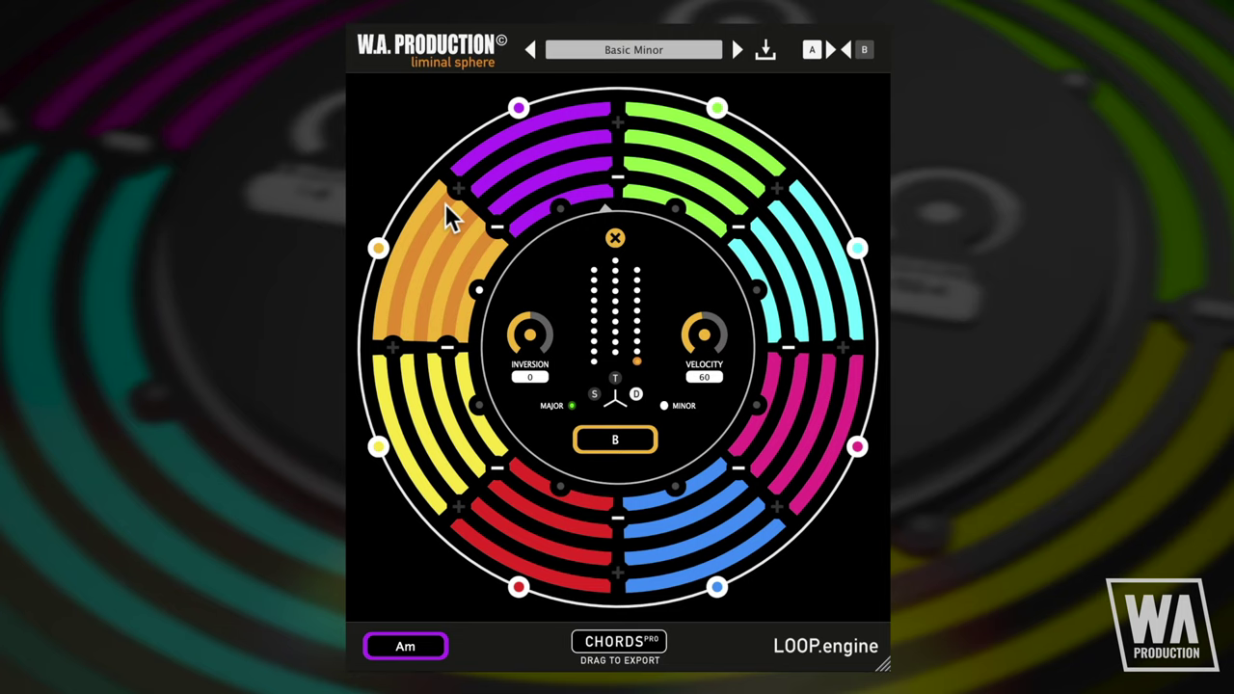
# Close the chord editor, set playback speed to 1 Bar, and open the green segment's chord.
pyautogui.click(615, 239)
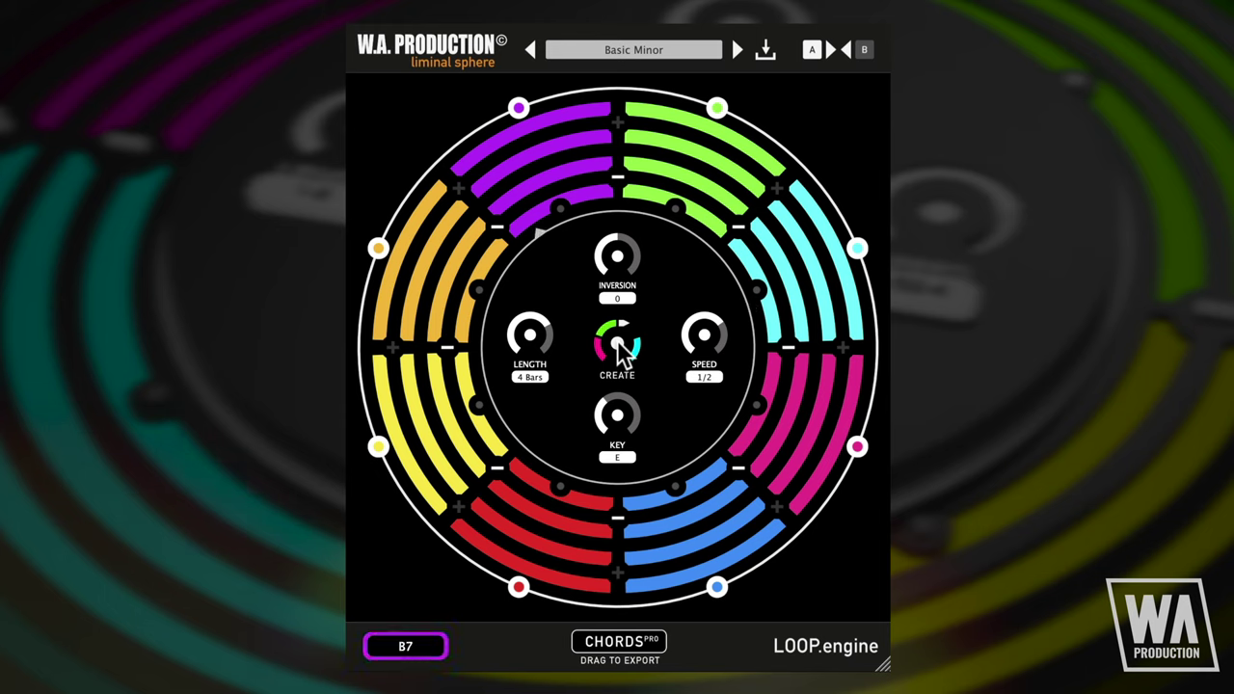
pyautogui.moveTo(710, 342); pyautogui.dragTo(710, 302)
pyautogui.click(681, 221)
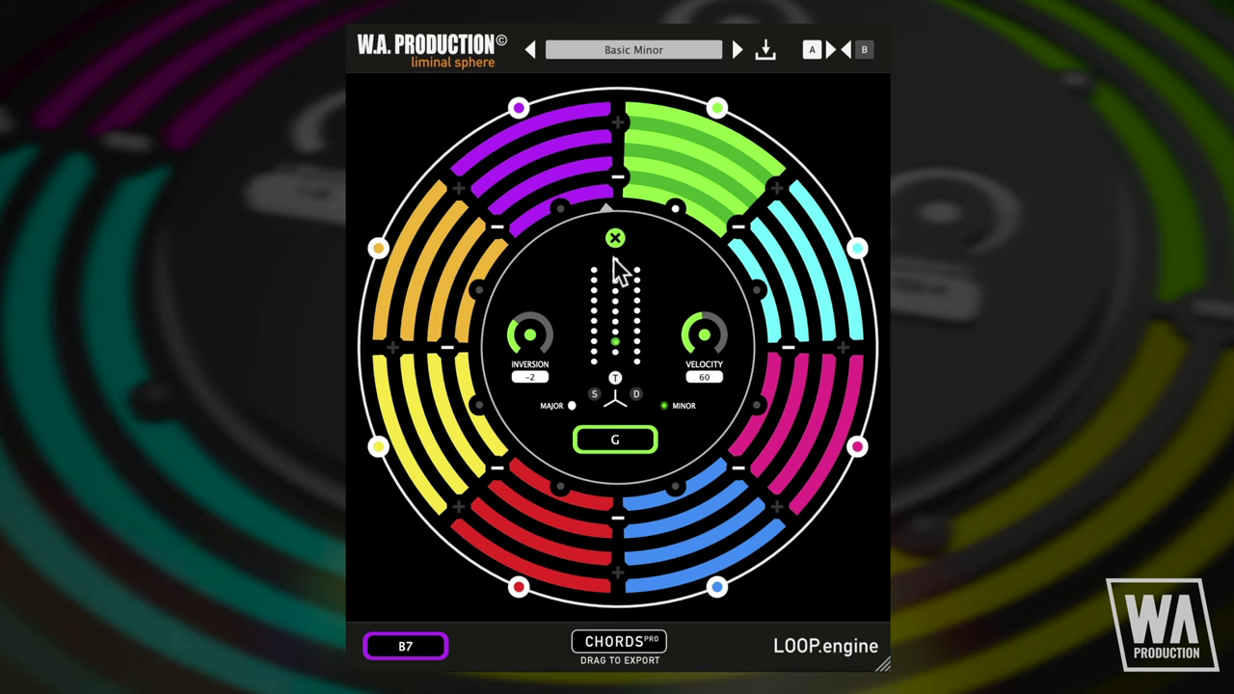
# Set the green chord to inversion -1 and velocity 62, ending in minor mode as Em.
pyautogui.moveTo(528, 337); pyautogui.dragTo(526, 336)
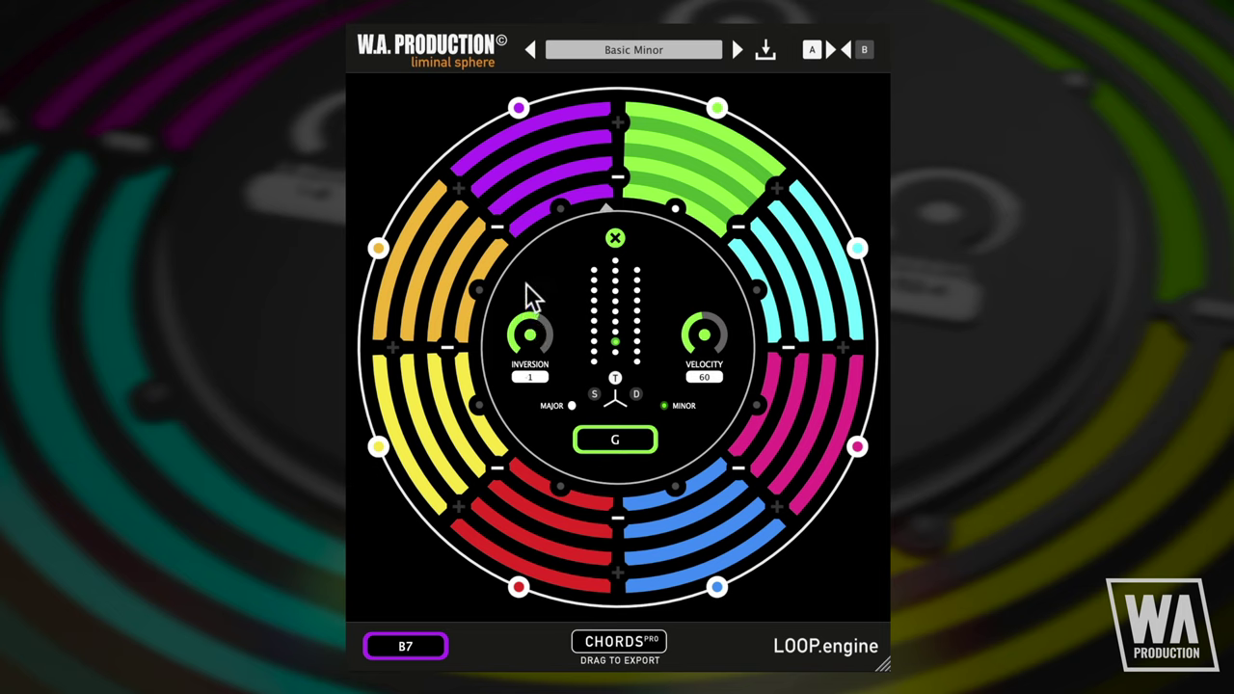
pyautogui.moveTo(530, 311); pyautogui.dragTo(525, 324)
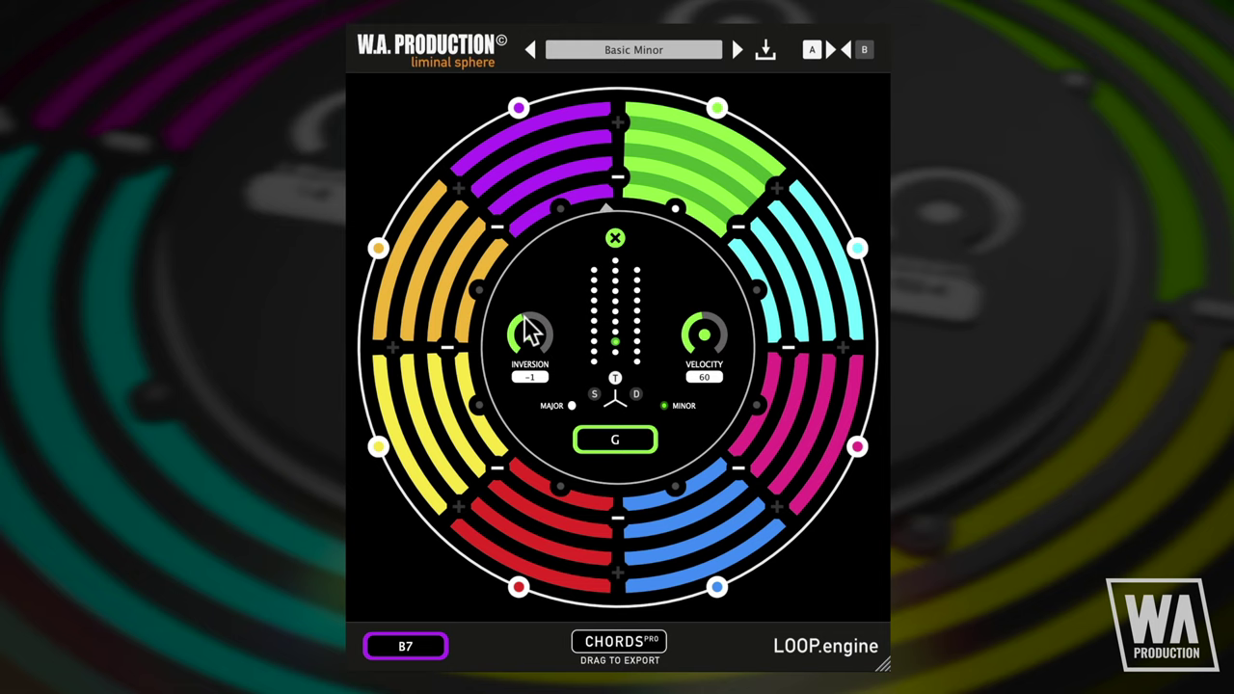
pyautogui.moveTo(708, 326); pyautogui.dragTo(701, 300)
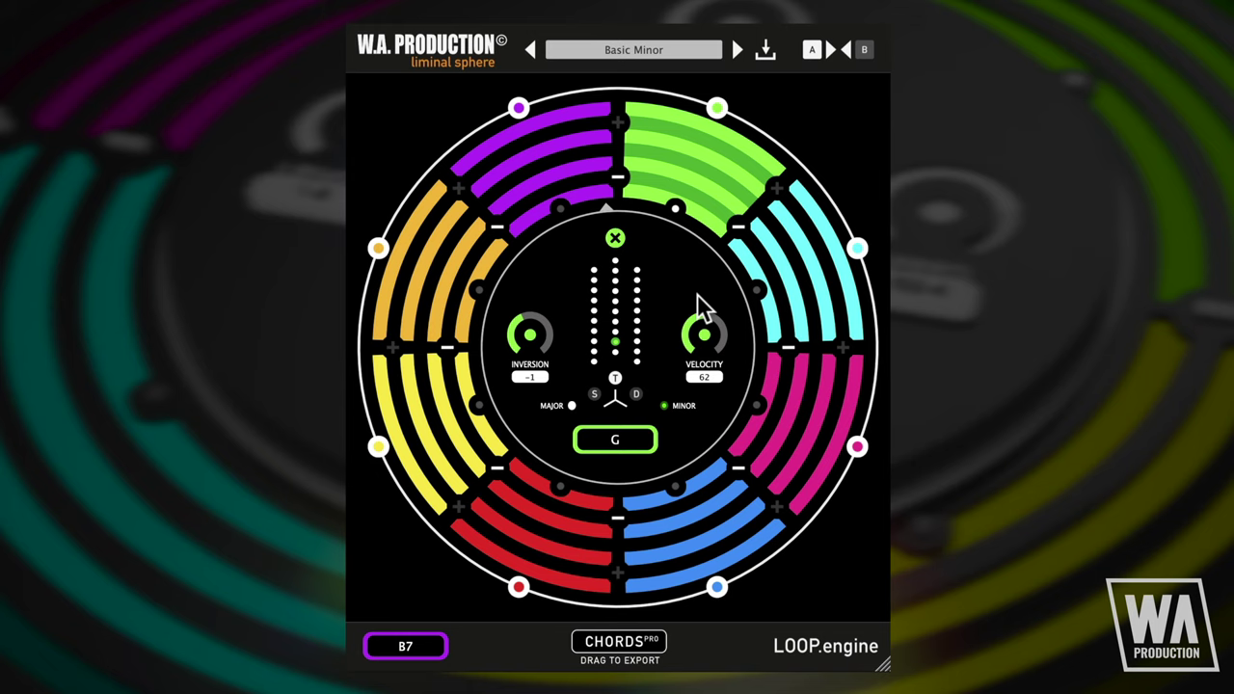
pyautogui.click(571, 406)
pyautogui.click(664, 406)
# Experiment with S, T and D notes, stepping the D column from B up to Bb.
pyautogui.click(636, 360)
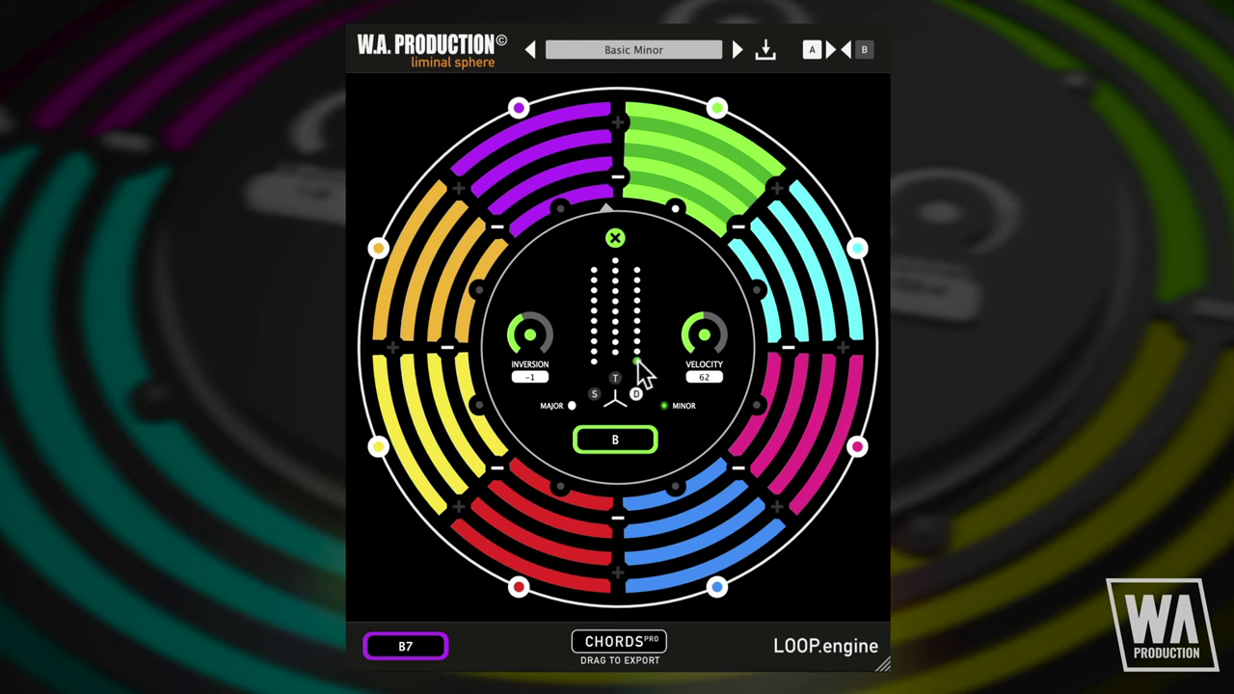
pyautogui.click(593, 279)
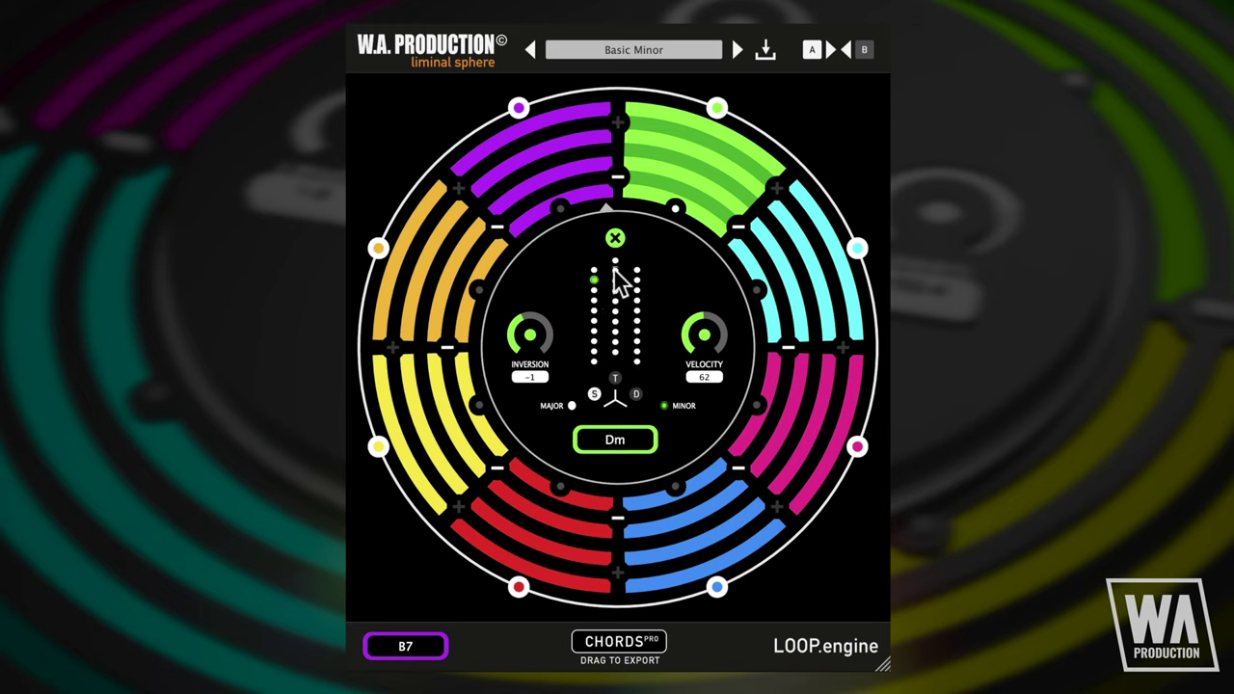
pyautogui.click(615, 270)
pyautogui.click(636, 278)
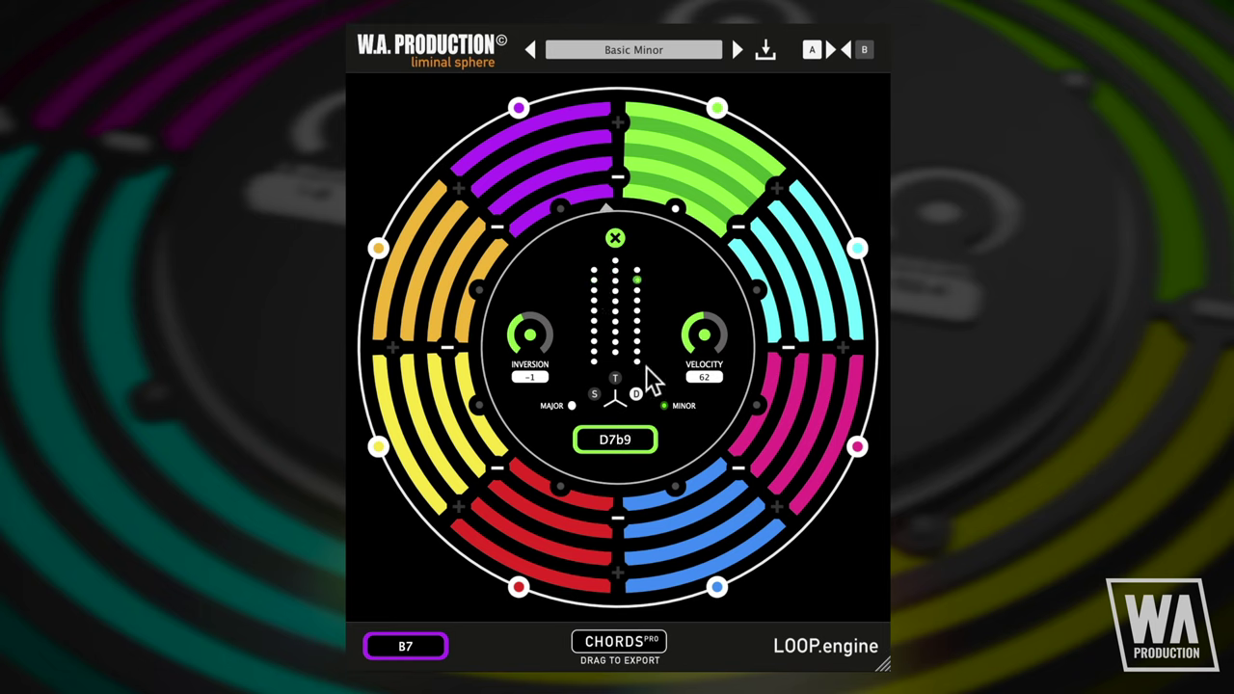
pyautogui.click(636, 360)
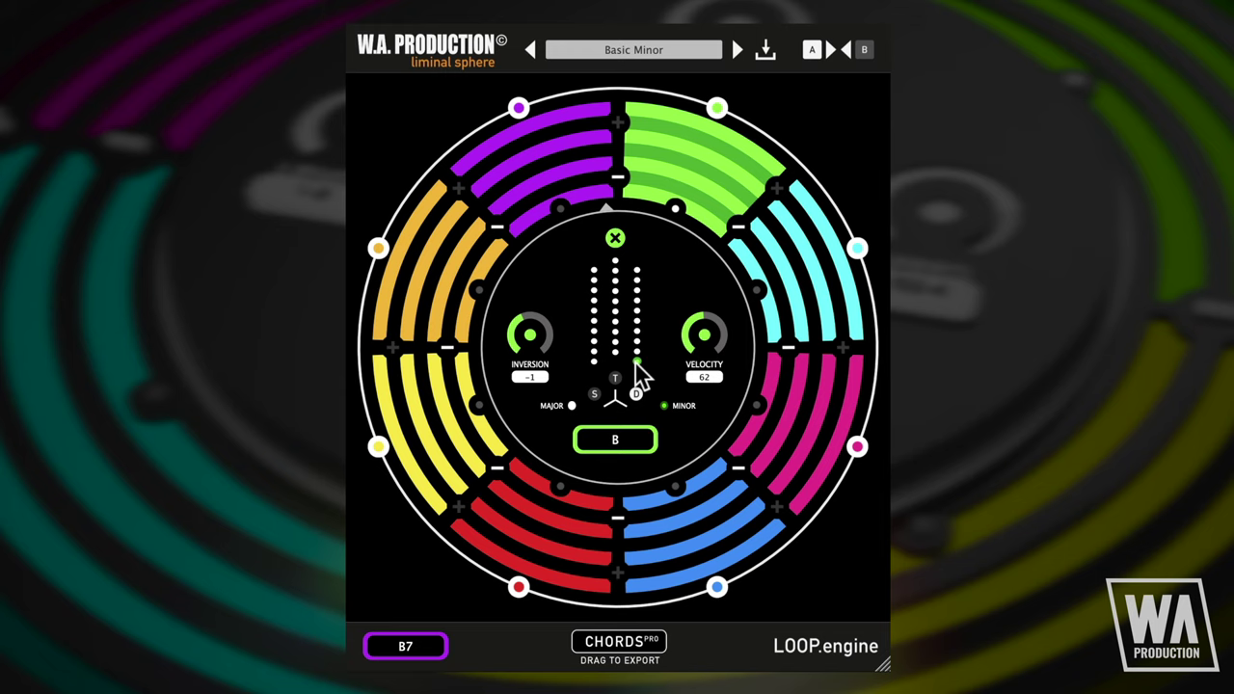
pyautogui.click(636, 351)
pyautogui.click(636, 343)
pyautogui.click(636, 326)
pyautogui.click(636, 317)
pyautogui.click(634, 305)
pyautogui.click(635, 297)
pyautogui.click(635, 288)
pyautogui.click(635, 276)
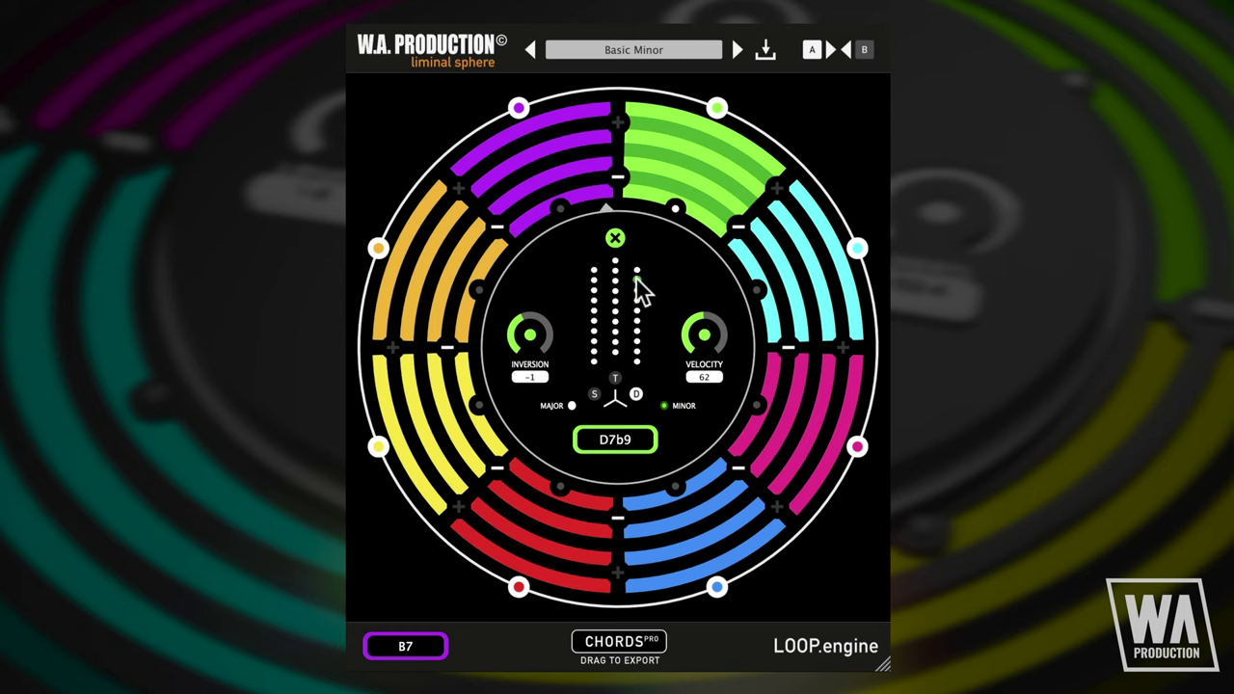
pyautogui.click(635, 269)
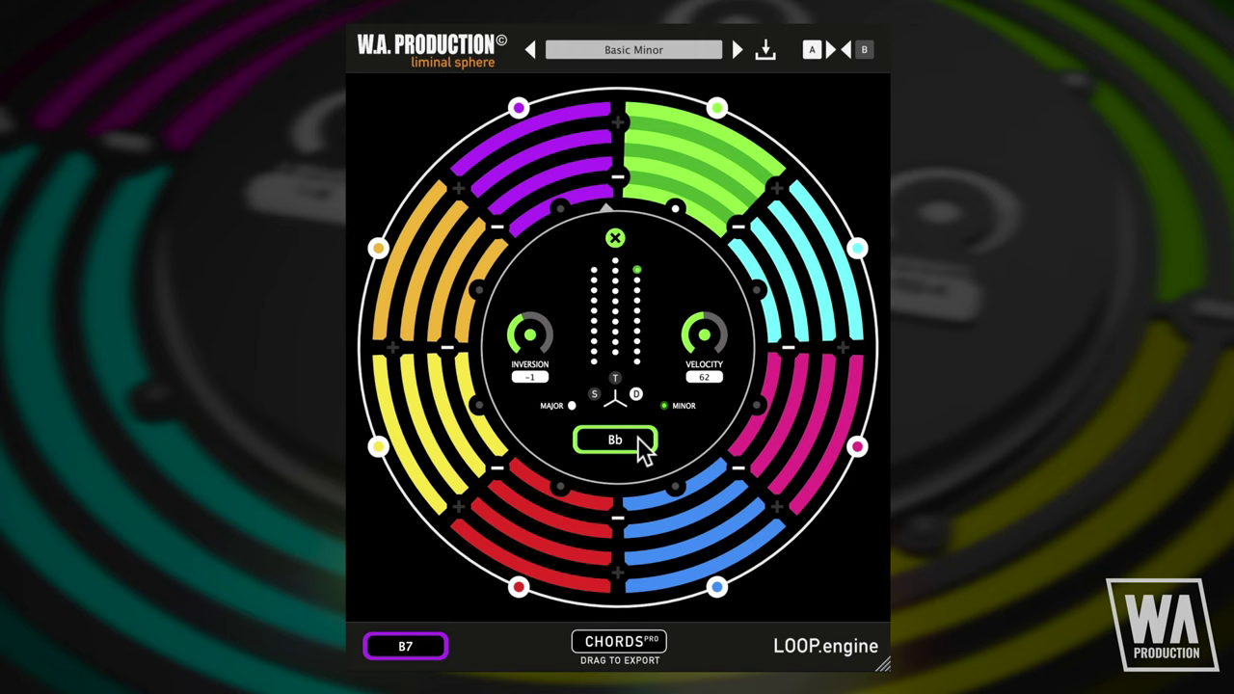
# Rebuild the chord through Am, C, Em, G, B and Bm, ending on Bm7.
pyautogui.click(594, 360)
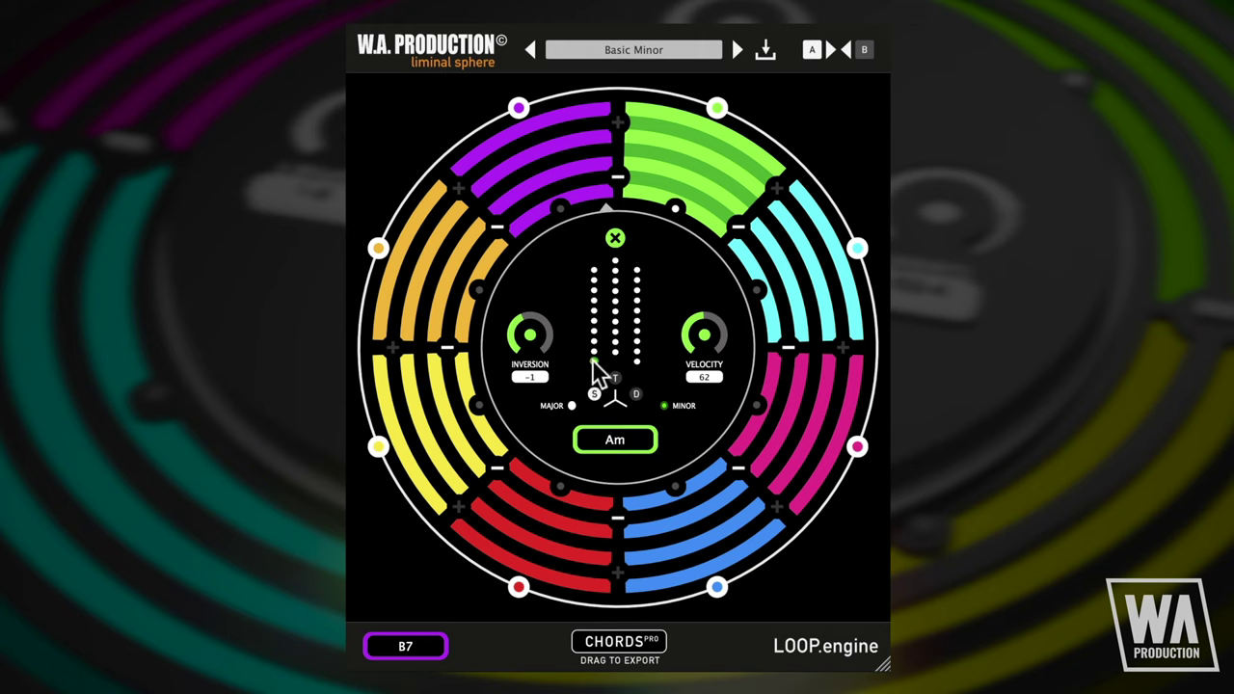
pyautogui.click(593, 359)
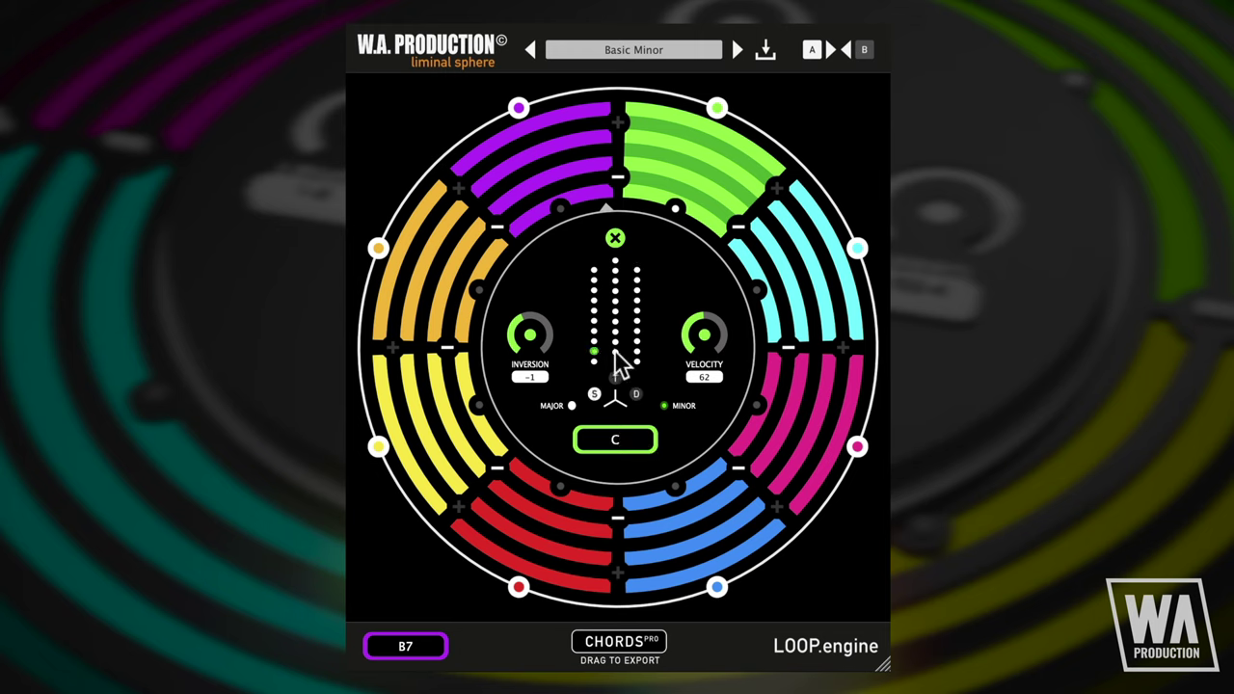
pyautogui.click(614, 350)
pyautogui.click(615, 341)
pyautogui.click(636, 358)
pyautogui.click(636, 350)
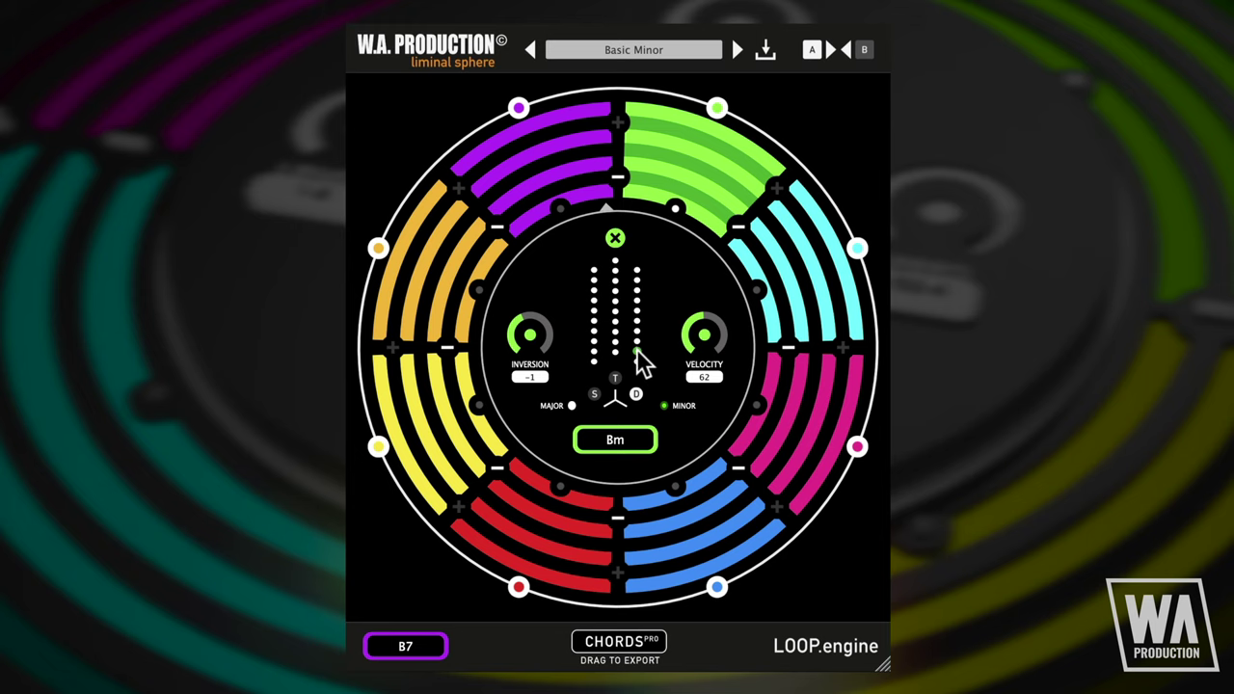
pyautogui.click(636, 323)
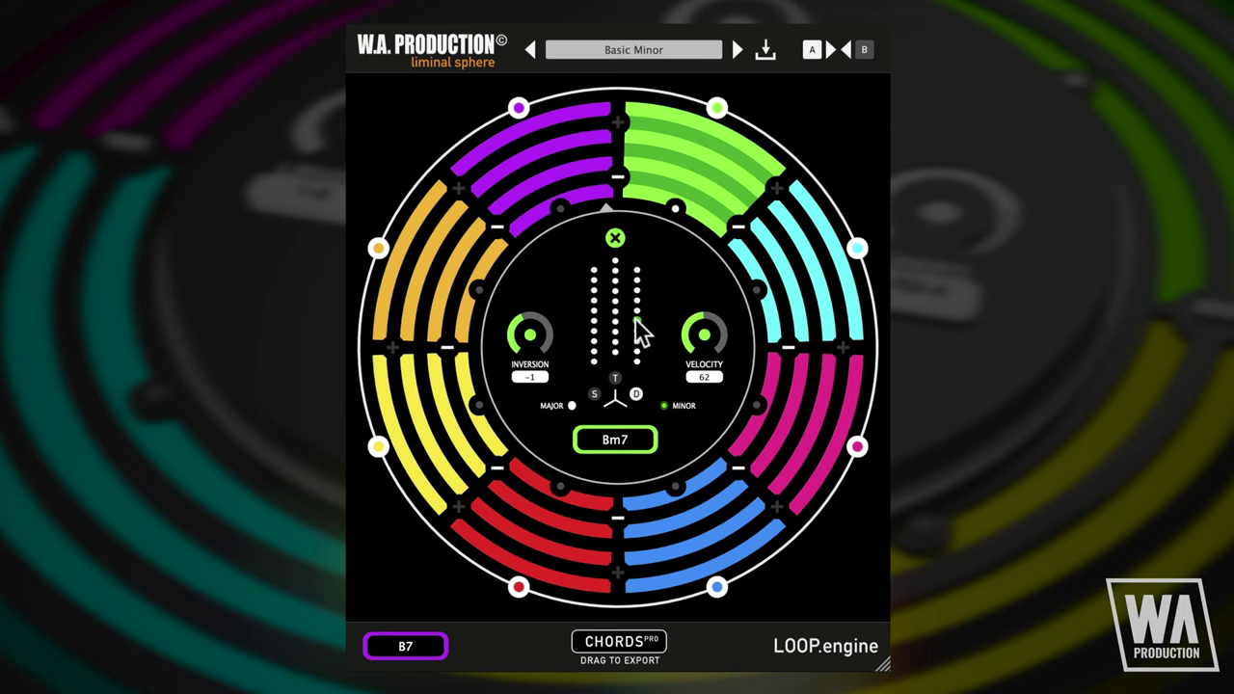
pyautogui.click(636, 322)
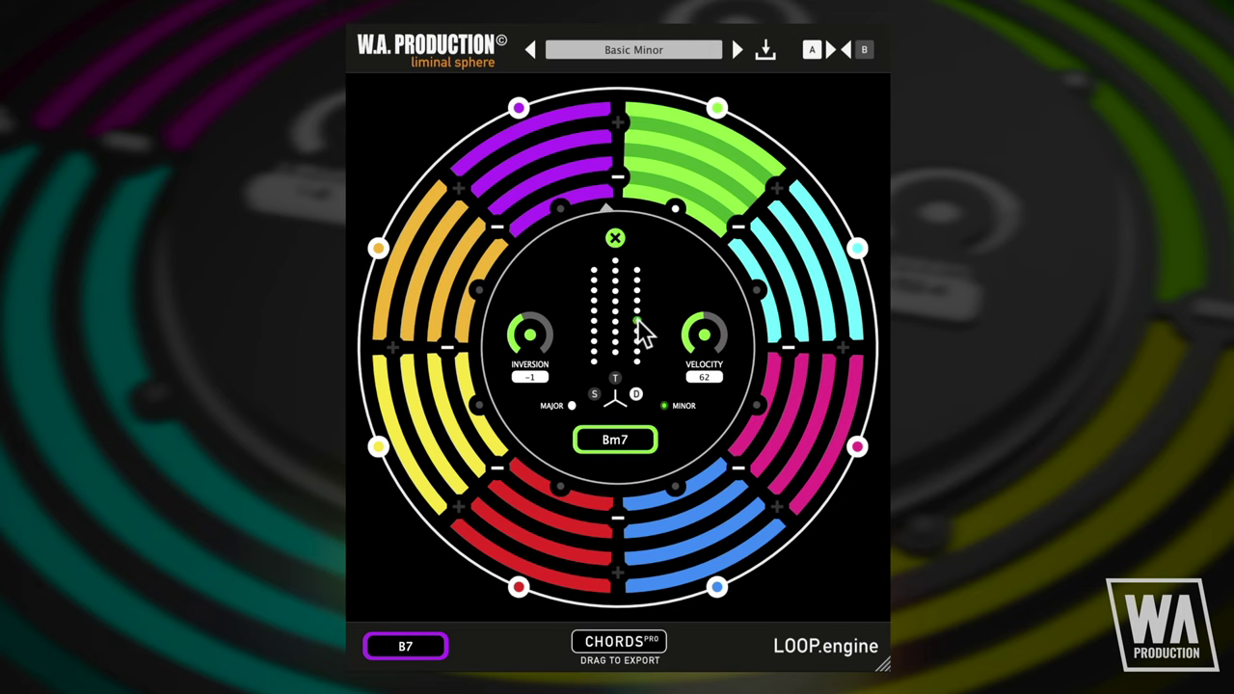